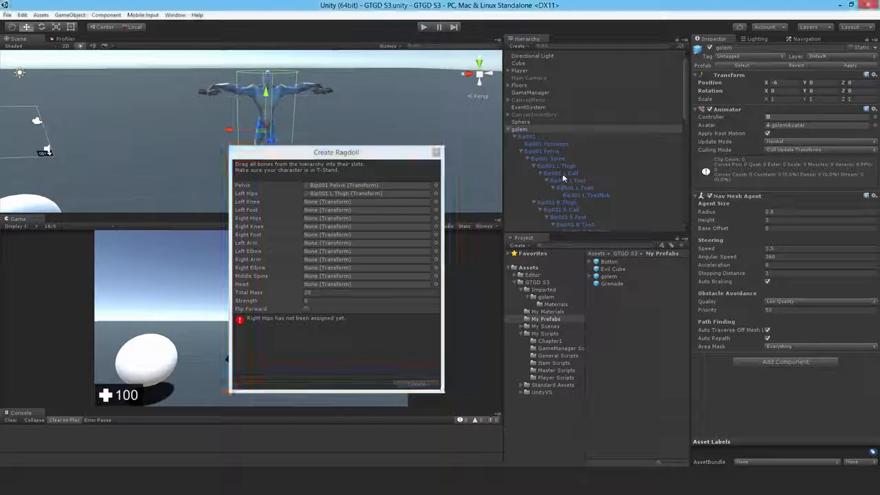
Assign the left calf and foot bones, and the right thigh, calf and foot bones, to the matching ragdoll knee, hips and foot slots.
left_click_drag(562, 177, 326, 203)
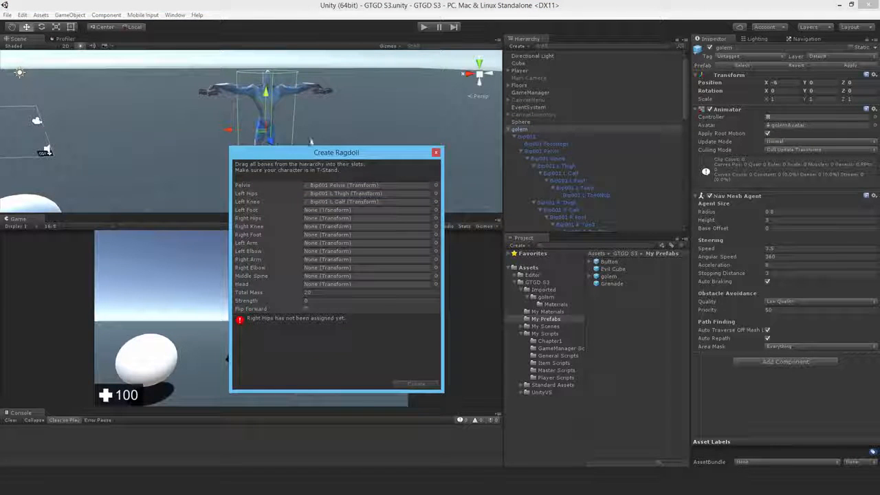
left_click_drag(321, 153, 285, 198)
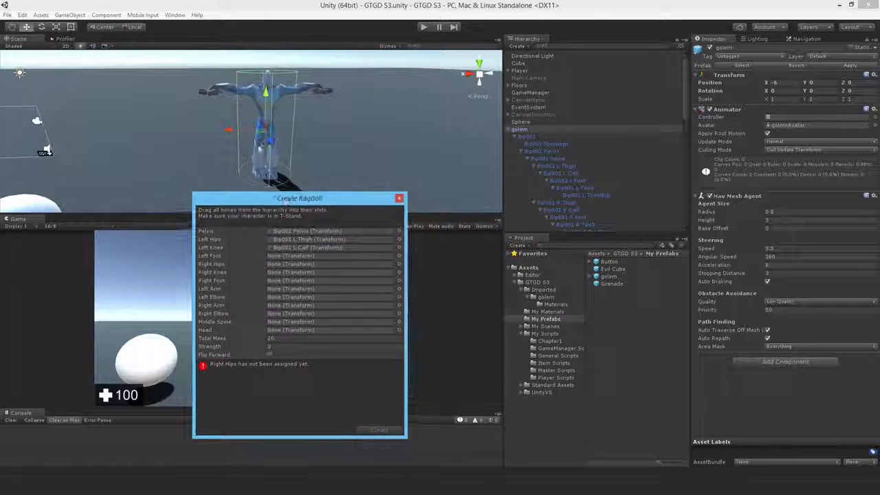
left_click(559, 173)
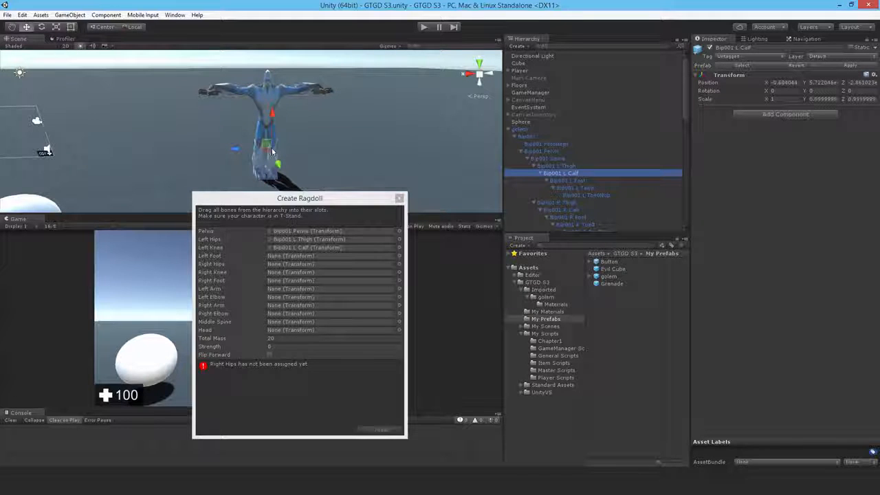
scroll(556, 177, "down", 2)
left_click_drag(566, 152, 279, 265)
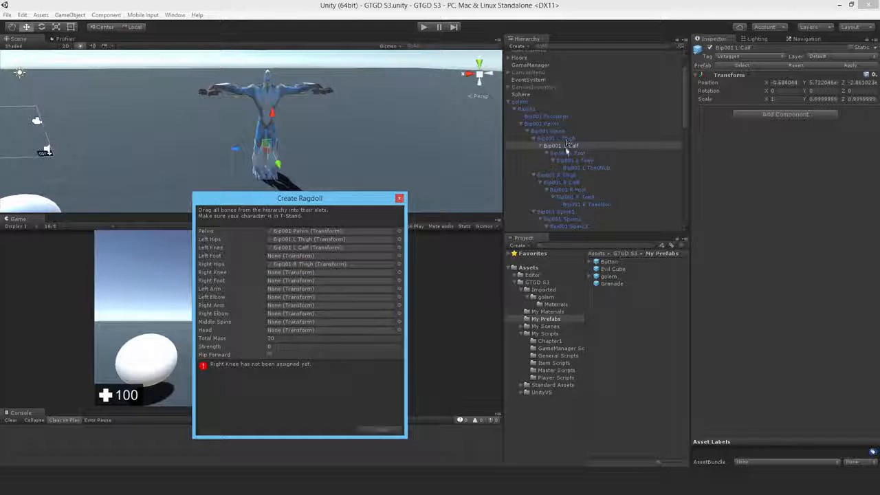
left_click_drag(571, 154, 282, 256)
left_click_drag(566, 182, 305, 273)
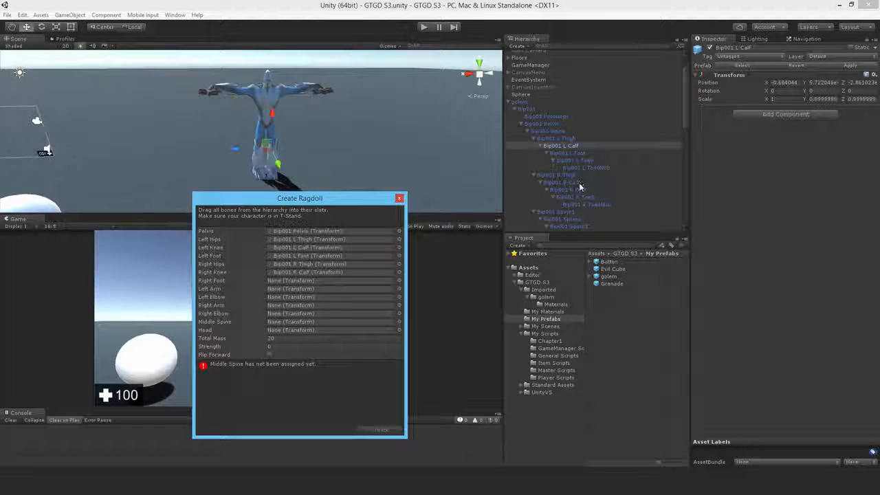
left_click_drag(581, 191, 287, 290)
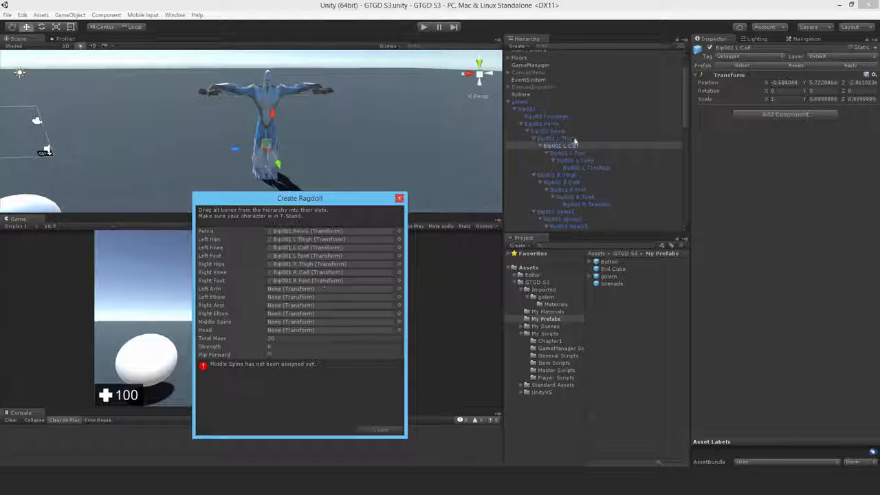
Assign Bip001 L UpperArm as the ragdoll's left arm and Bip001 L Forearm as its left elbow.
left_click(685, 100)
scroll(684, 106, "down", 2)
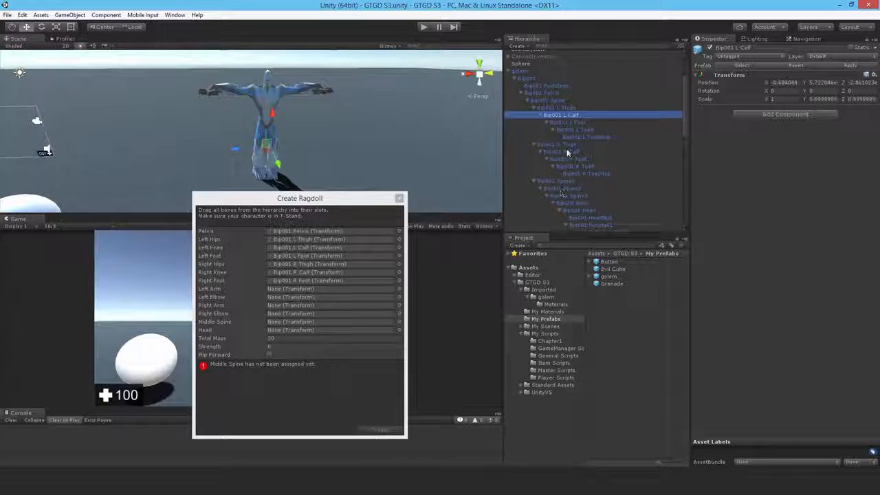
scroll(567, 148, "down", 3)
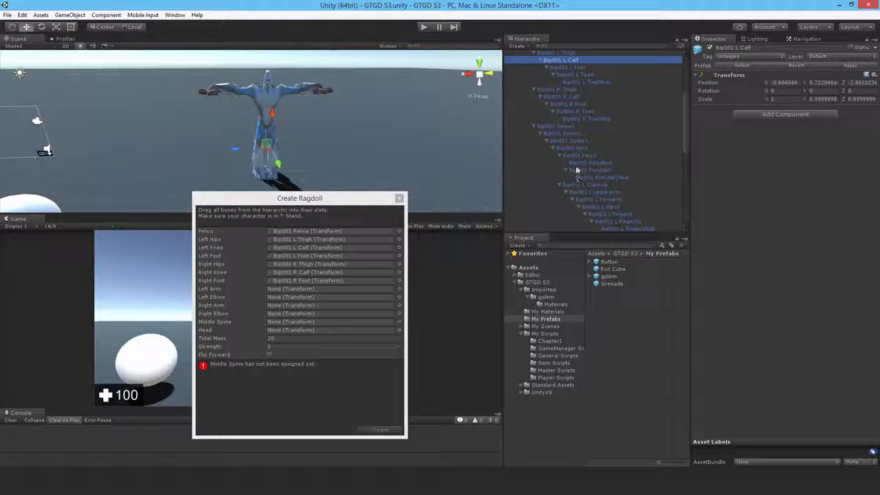
scroll(574, 158, "down", 5)
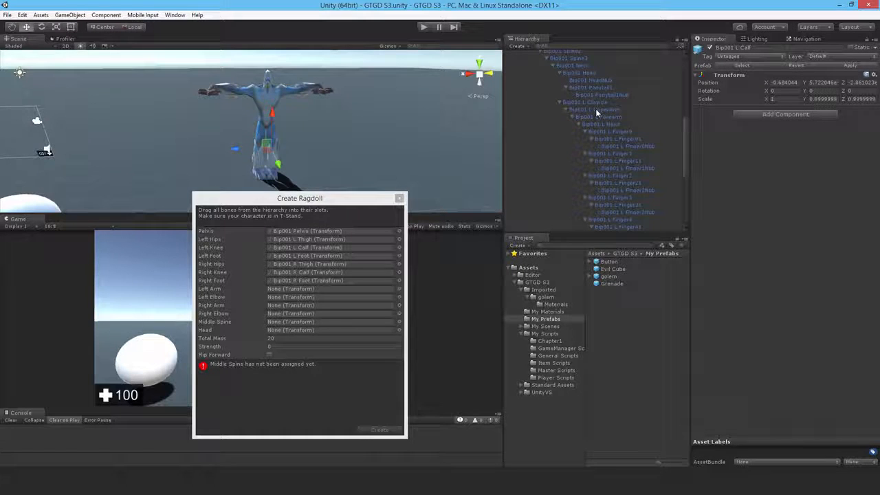
left_click_drag(595, 108, 274, 288)
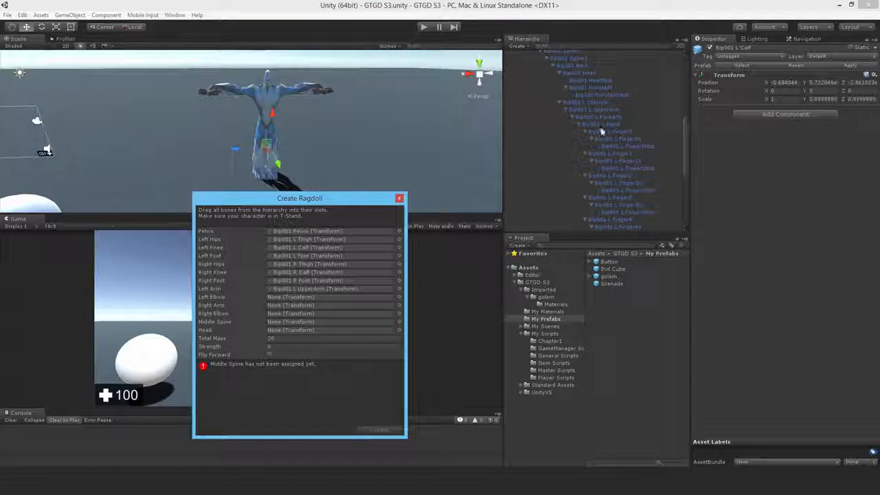
left_click_drag(598, 116, 288, 299)
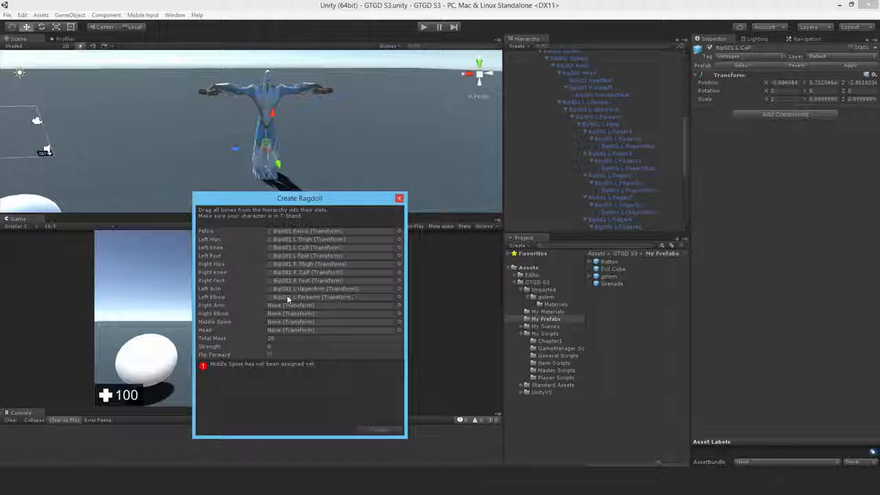
Assign Bip001 R UpperArm as the ragdoll's right arm and Bip001 R Forearm as its right elbow.
left_click_drag(684, 139, 683, 171)
left_click_drag(581, 145, 294, 306)
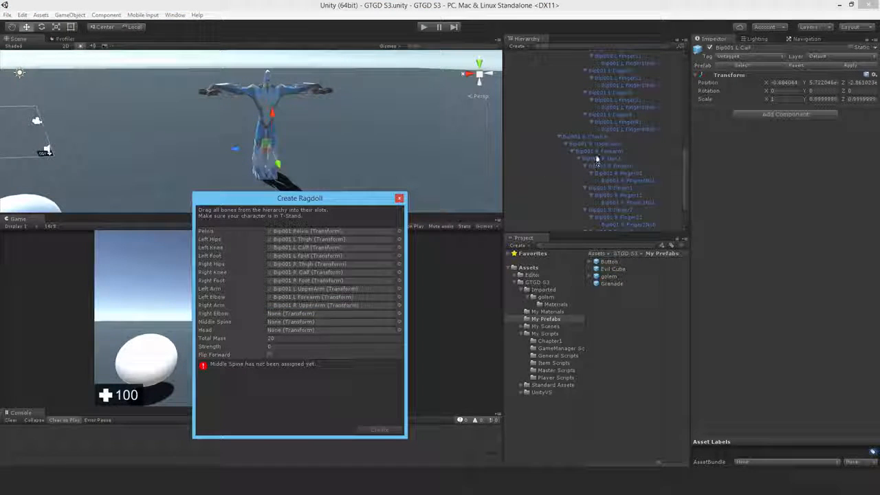
left_click_drag(595, 151, 291, 314)
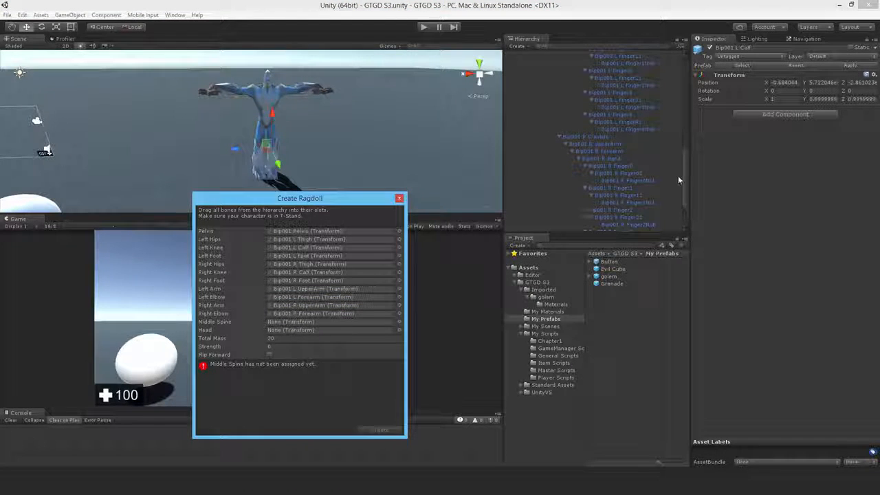
Assign Bip001 Spine3 as the ragdoll's middle spine and Bip001 Head as its head.
left_click_drag(686, 165, 688, 114)
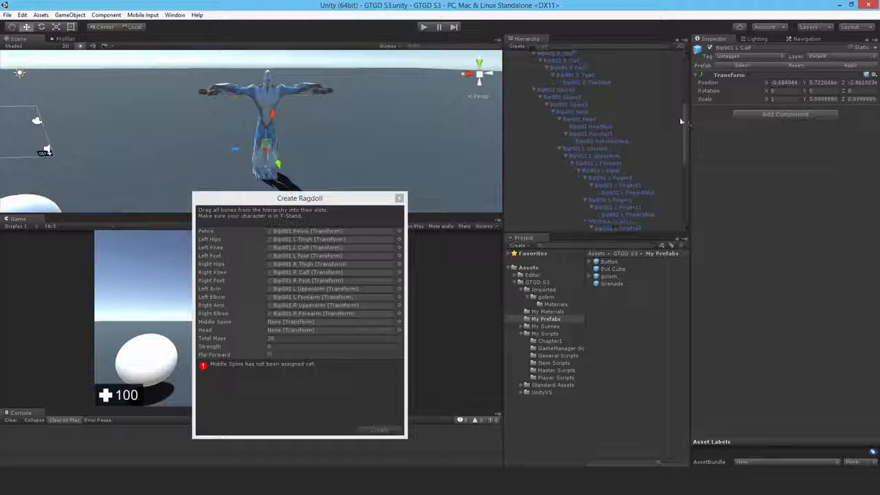
left_click_drag(556, 97, 289, 322)
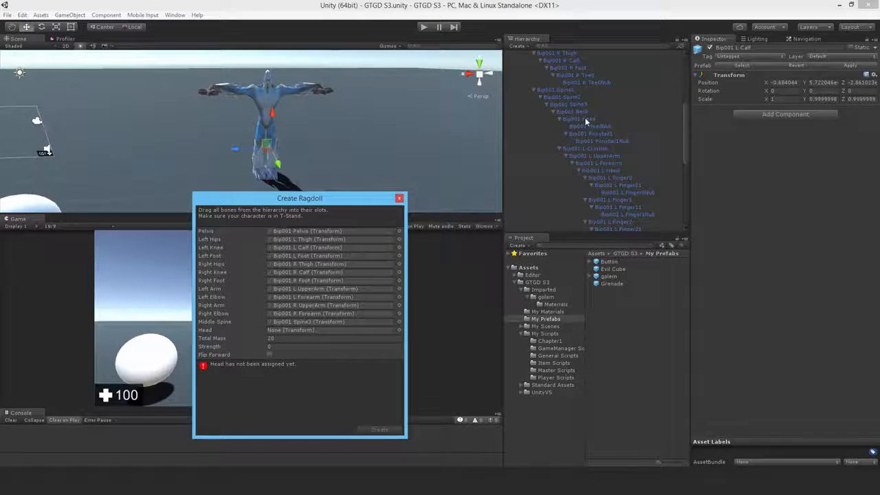
left_click_drag(583, 119, 282, 331)
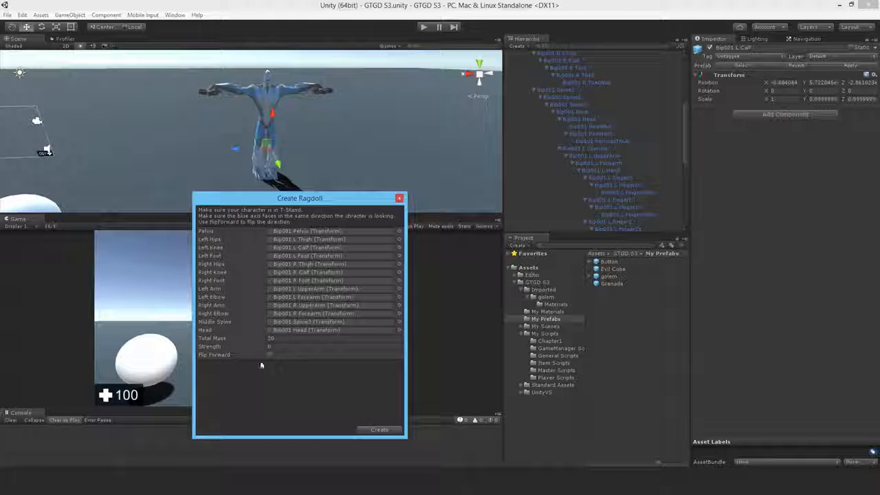
Set the ragdoll's total mass to 150 and its strength to 50.
left_click(282, 338)
type("5")
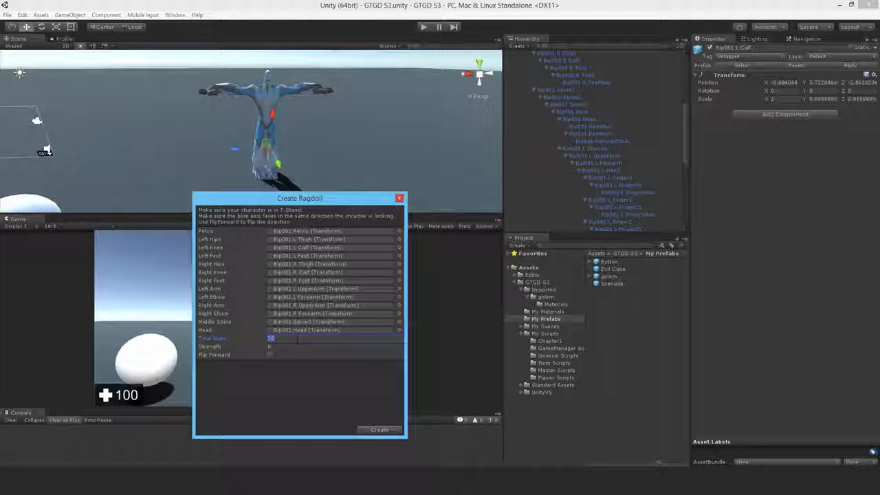
type("15")
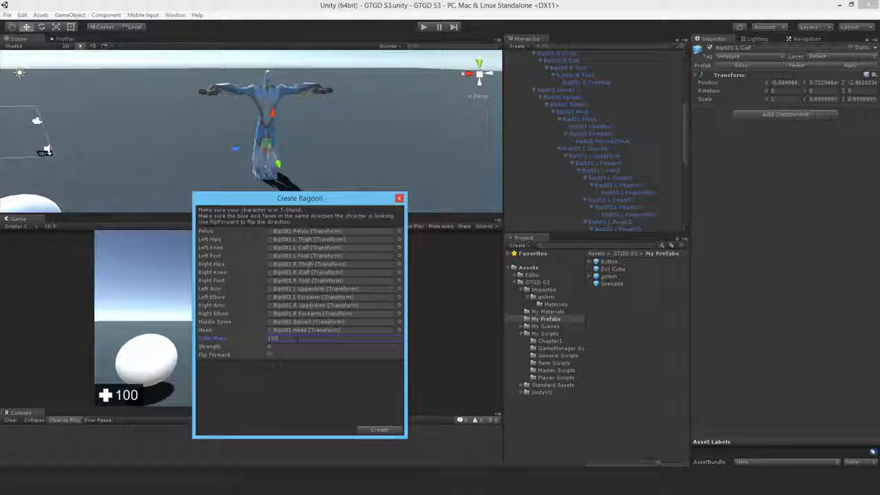
left_click(273, 345)
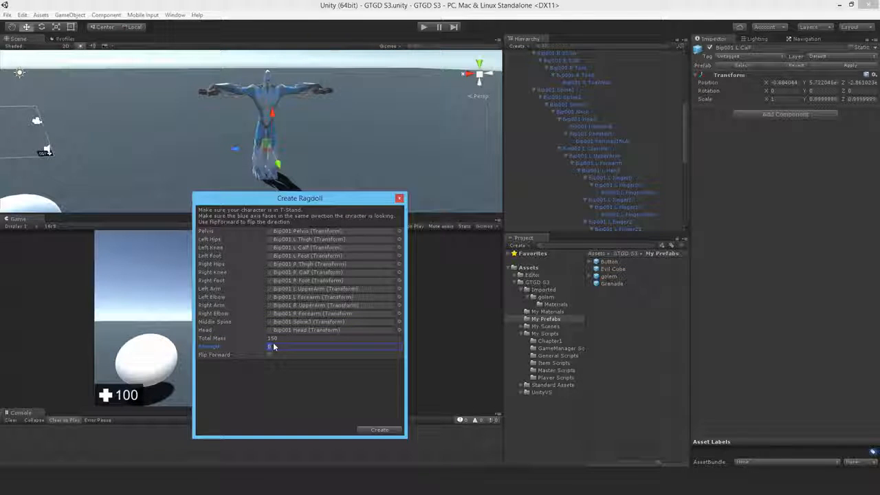
type("50")
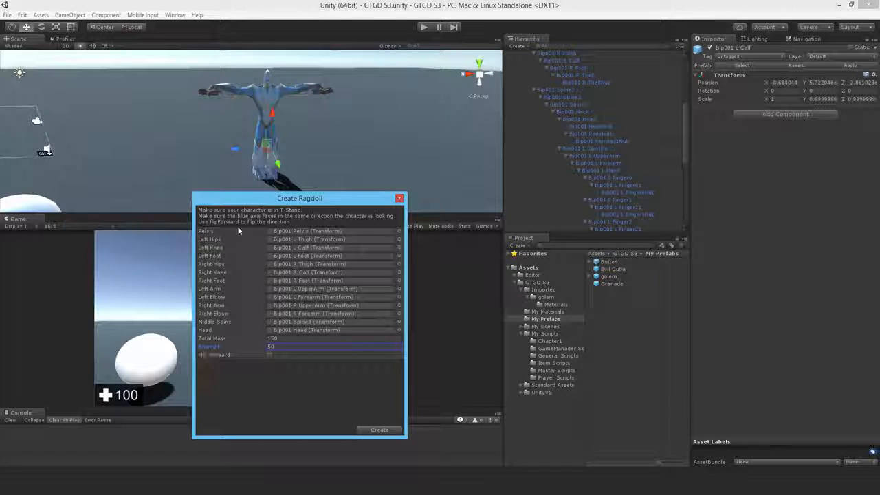
Check the golem's blue axis against the direction the character faces, and create the ragdoll.
middle_click_drag(161, 146, 180, 147)
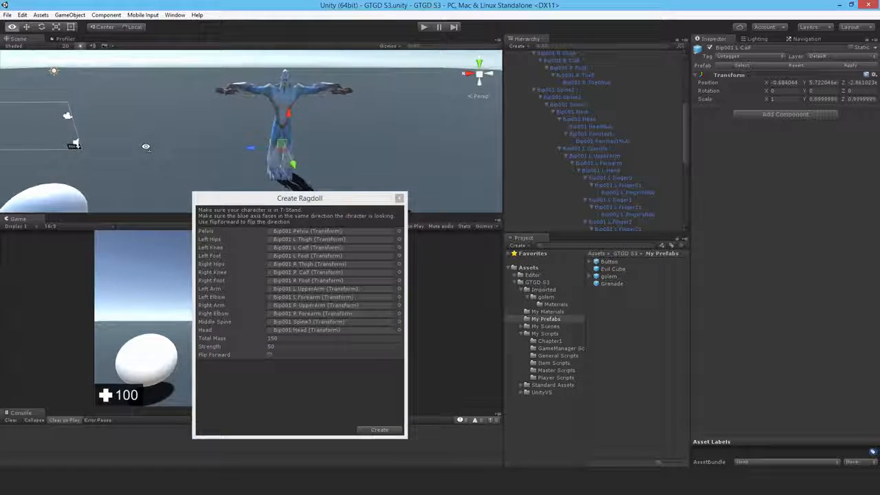
scroll(684, 125, "up", 7)
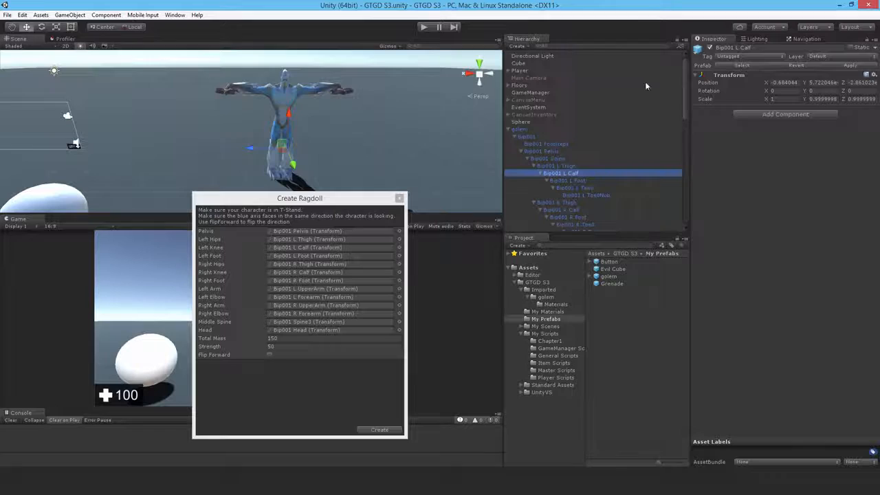
left_click(519, 129)
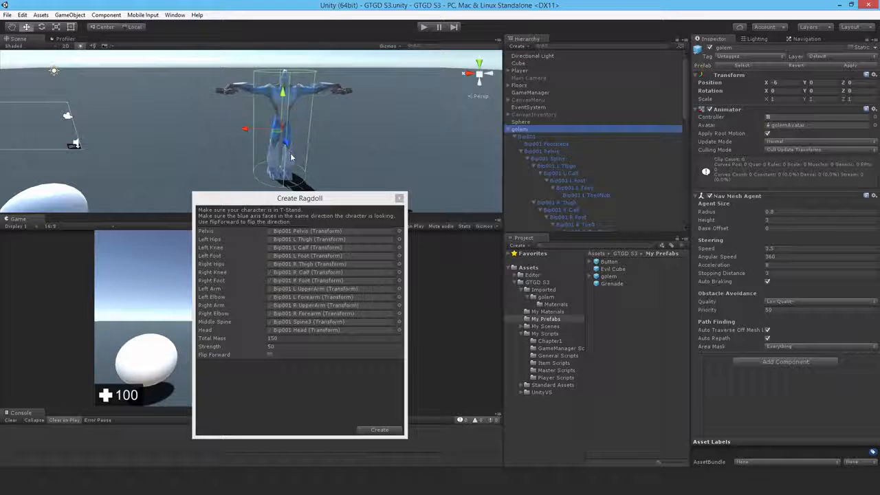
right_click_drag(251, 152, 320, 171)
left_click_drag(321, 171, 289, 183, "alt")
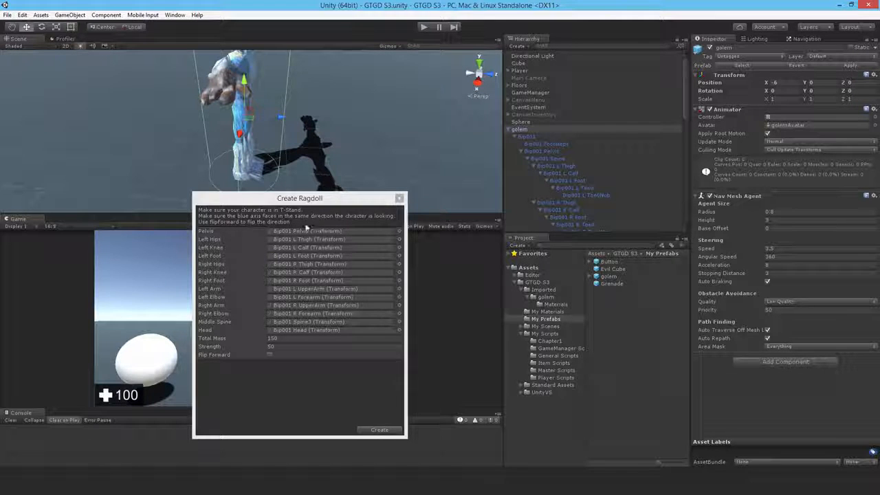
left_click_drag(363, 141, 210, 117, "alt")
left_click_drag(272, 199, 332, 203)
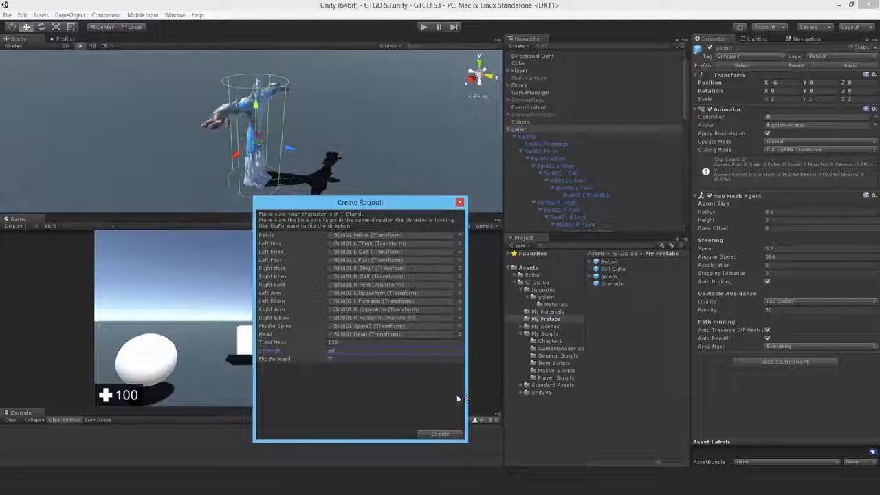
left_click(435, 433)
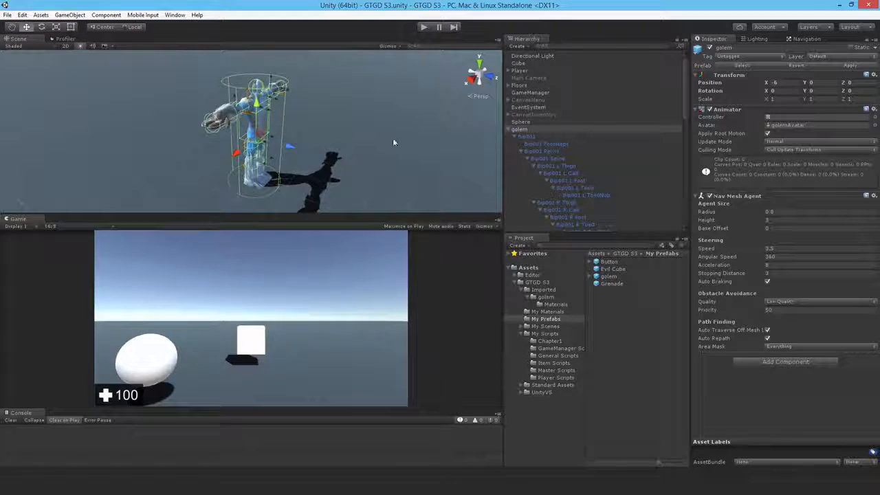
Examine the ragdoll colliders on the golem's legs, torso, arms and head from several angles in the scene.
key("w")
right_click_drag(393, 140, 372, 167)
key("s")
key("w")
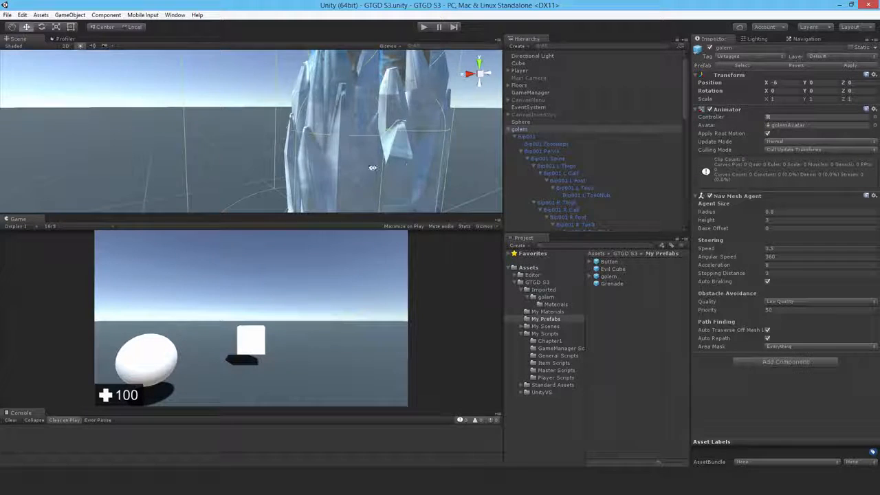
key("f")
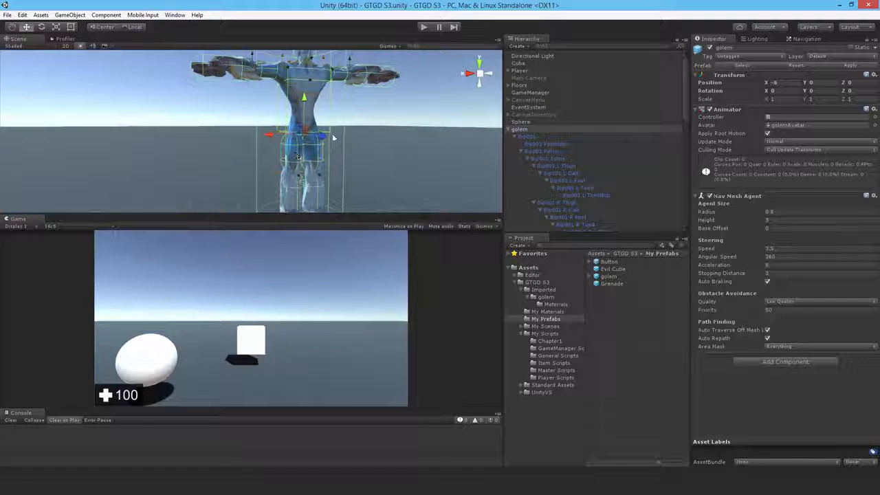
left_click_drag(334, 138, 287, 149, "alt")
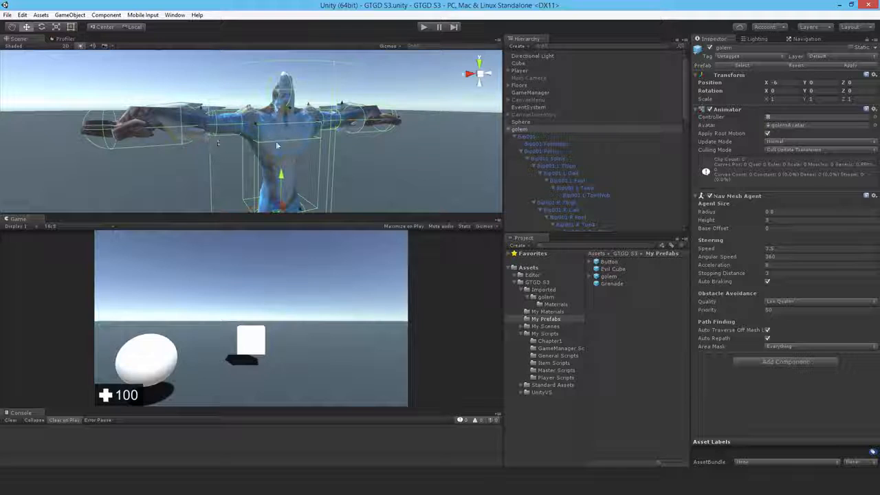
left_click_drag(276, 141, 400, 169, "alt")
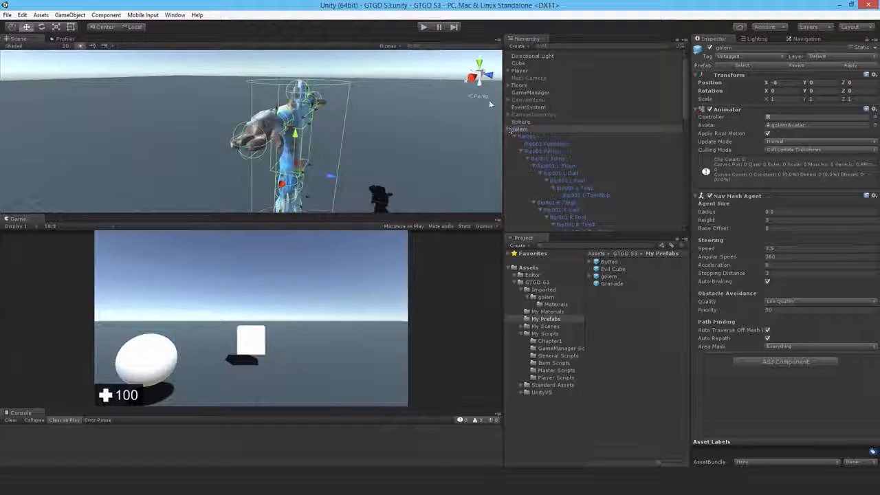
Play-test the scene, approach the golem and throw blocks at its ragdoll body.
left_click(424, 27)
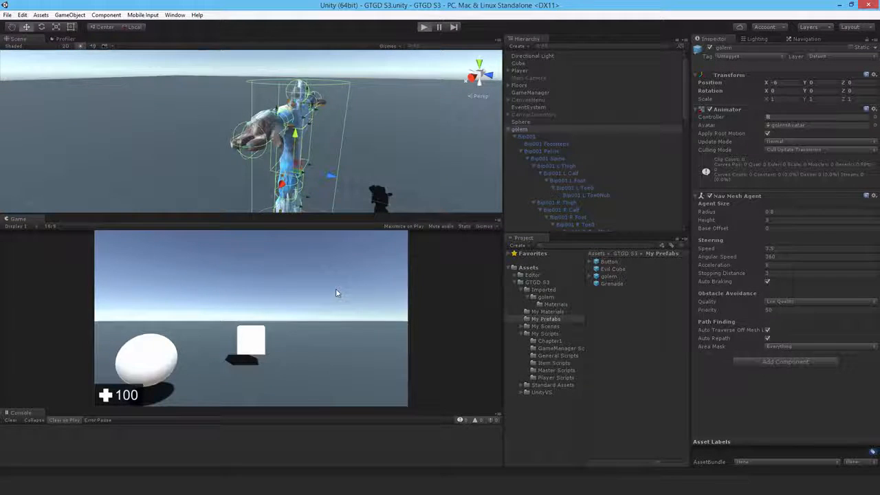
key("Escape")
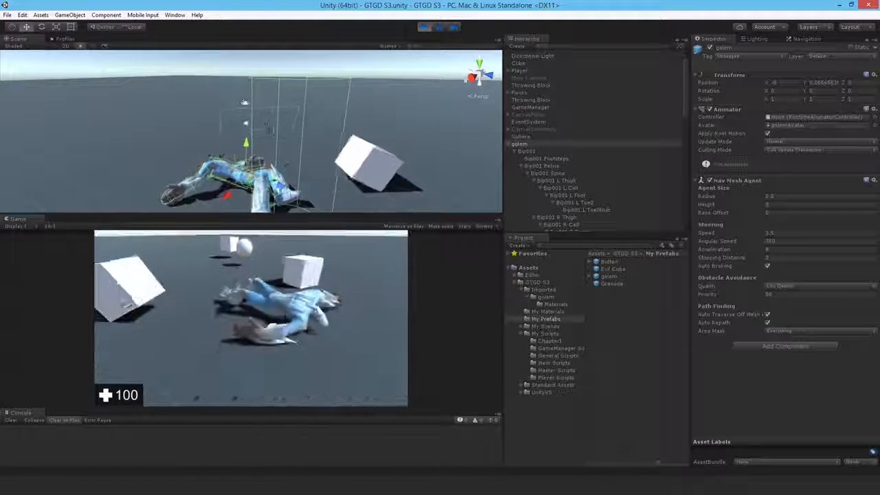
key("Escape")
left_click(382, 271)
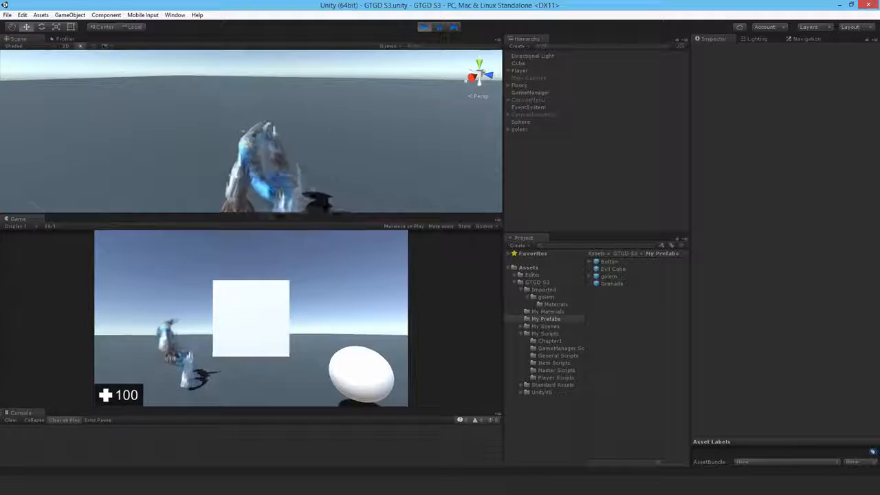
key("w")
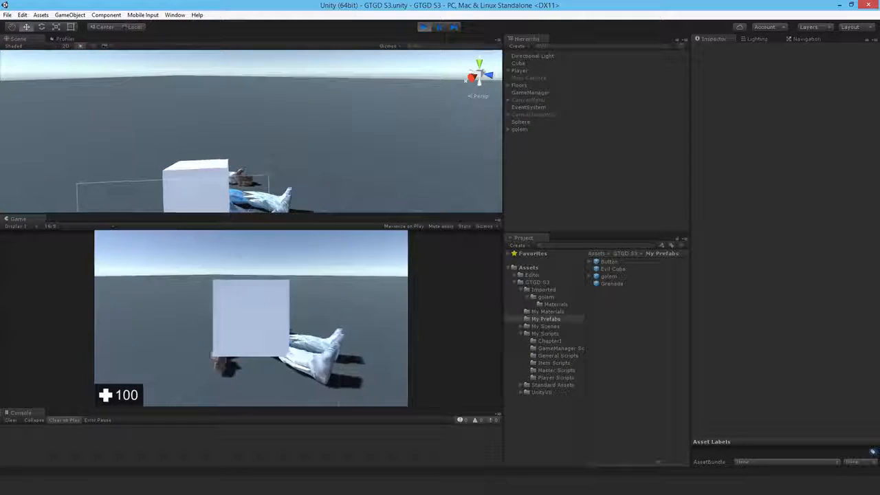
left_click(251, 318)
left_click(251, 319)
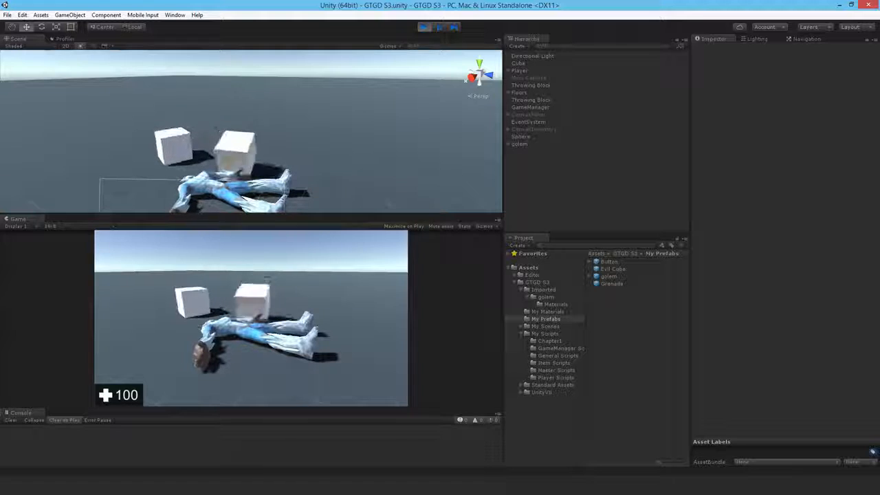
Stop the play-test and inspect the rigidbody and box collider on the golem's Bip001 Pelvis bone.
key("Escape")
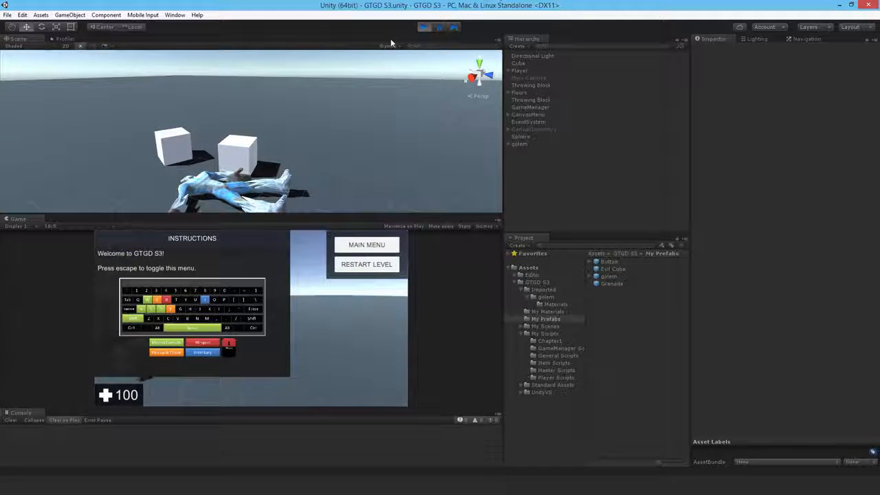
left_click(429, 27)
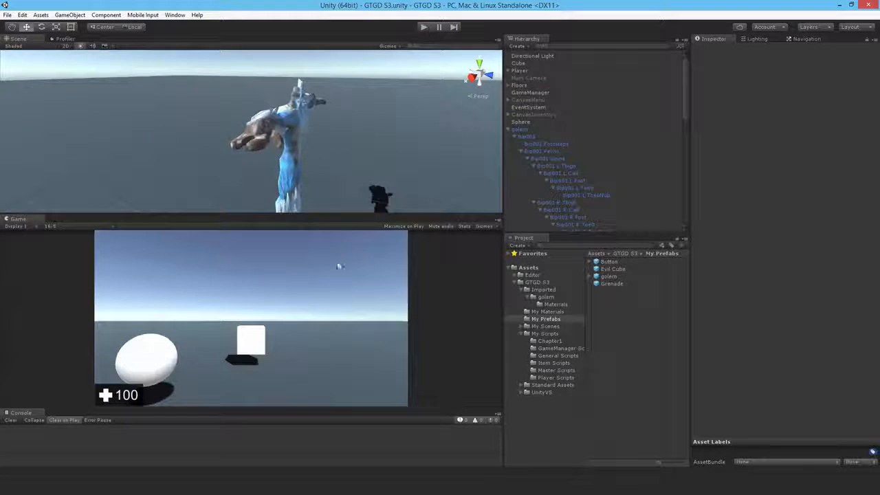
left_click(527, 137)
left_click(535, 144)
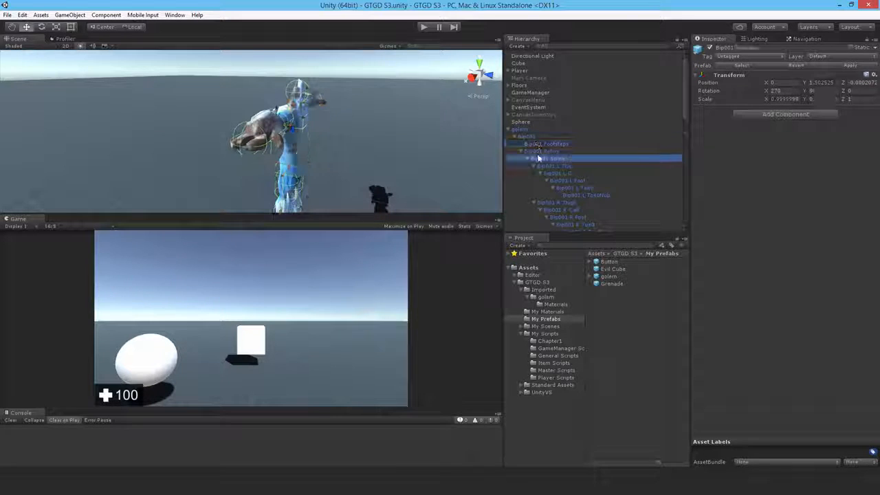
left_click(537, 151)
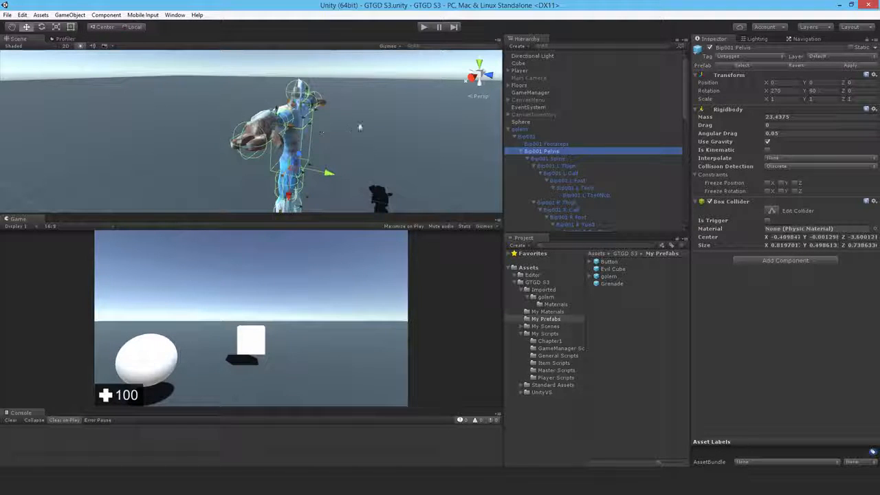
Make the Bip001 Pelvis rigidbody kinematic and disable its box collider.
left_click(550, 167, "ctrl")
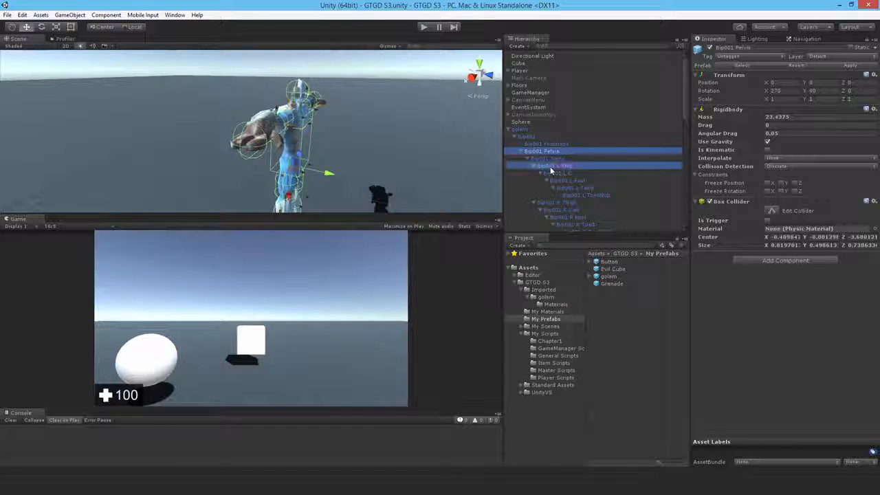
left_click(553, 174, "ctrl")
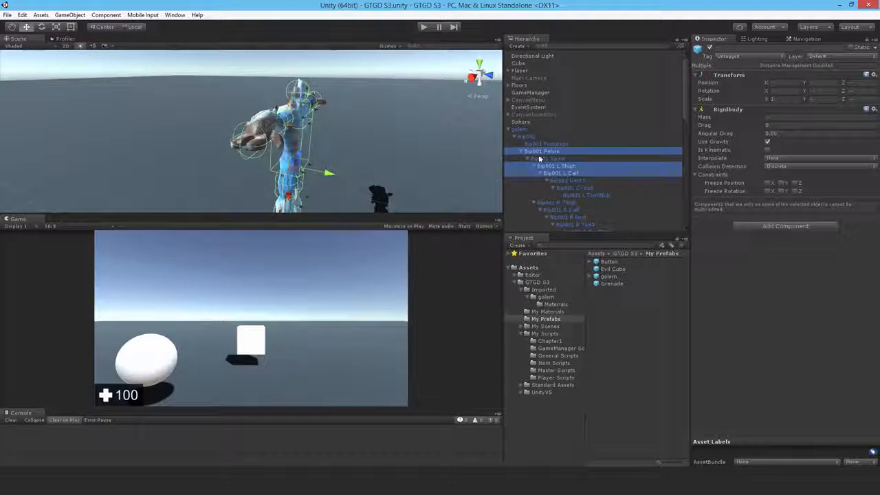
left_click(537, 153)
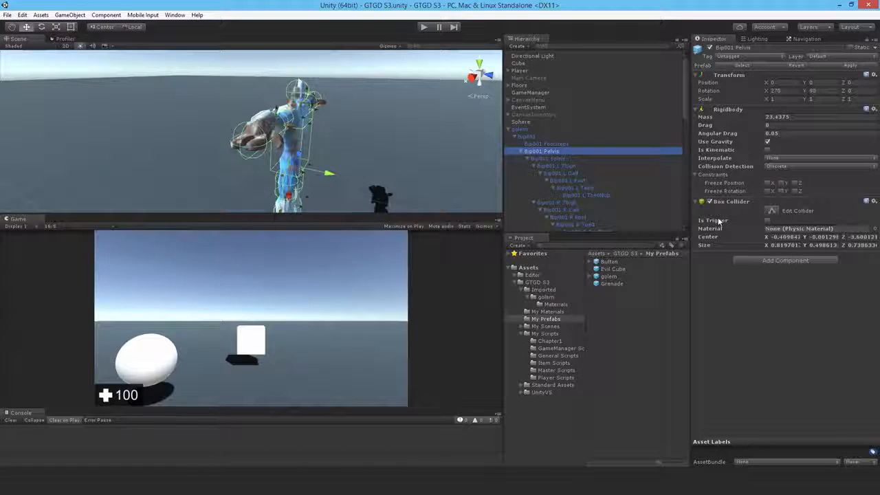
left_click(767, 150)
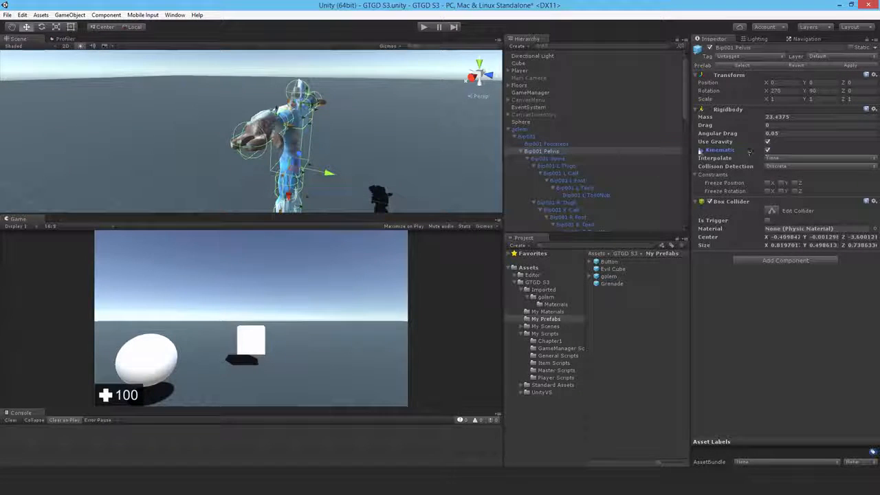
left_click(709, 202)
Make the rigidbodies of both thighs and both calves kinematic and disable their capsule colliders.
left_click_drag(454, 158, 330, 165, "alt")
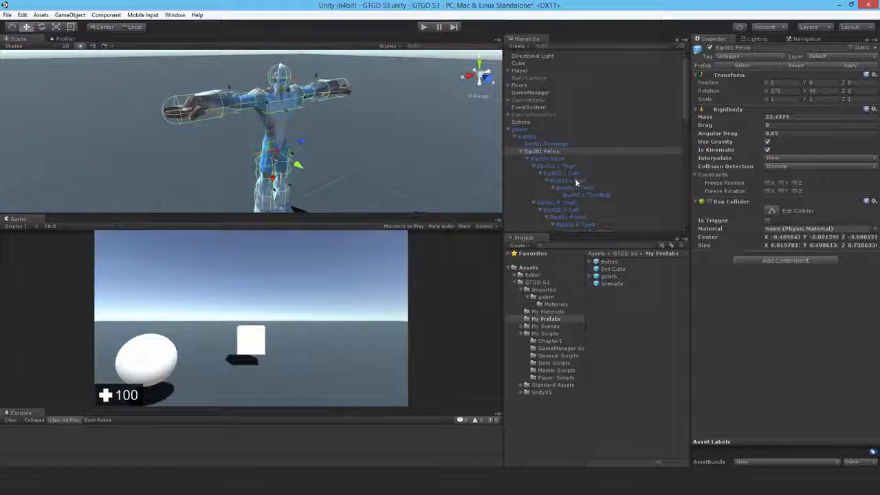
left_click(558, 166)
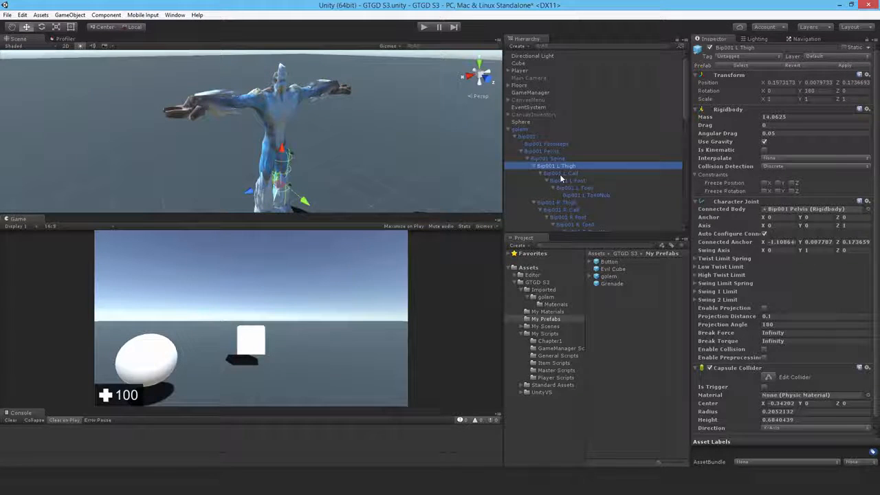
left_click(559, 174, "ctrl")
scroll(571, 171, "down", 2)
left_click(556, 174, "ctrl")
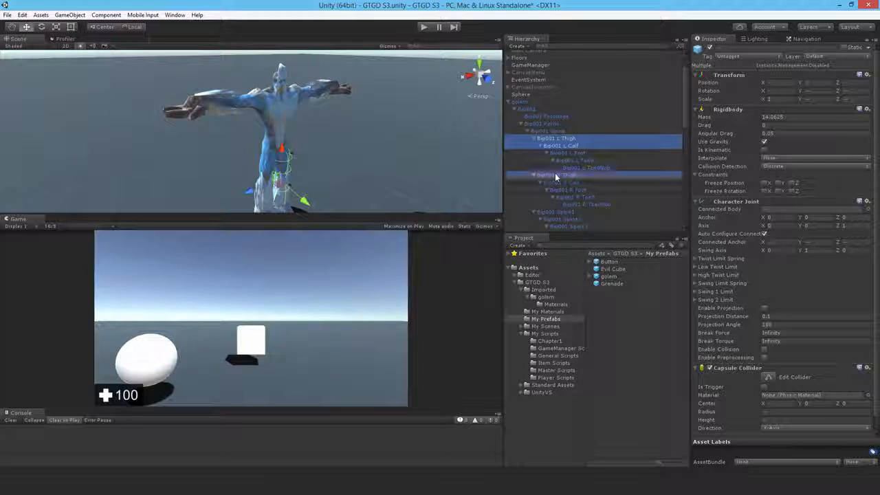
left_click(557, 183, "ctrl")
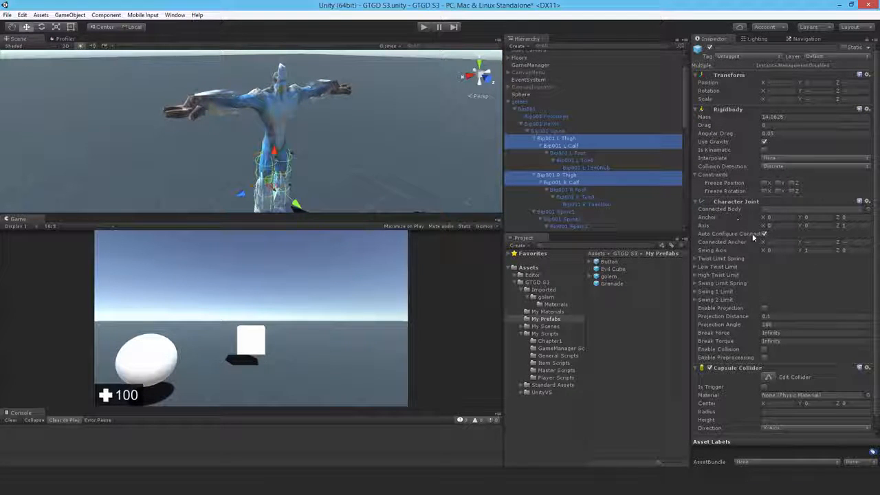
left_click(763, 149)
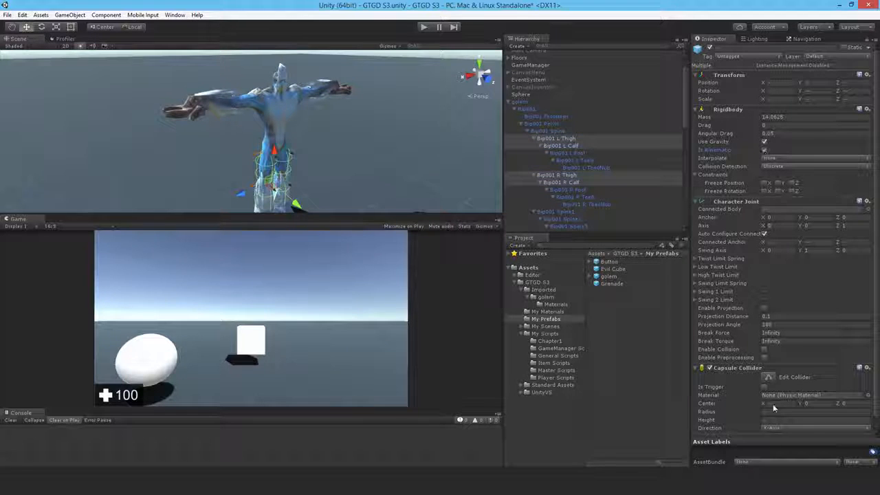
left_click(709, 369)
Make the Bip001 Spine3 rigidbody kinematic and disable its box collider.
scroll(567, 193, "down", 2)
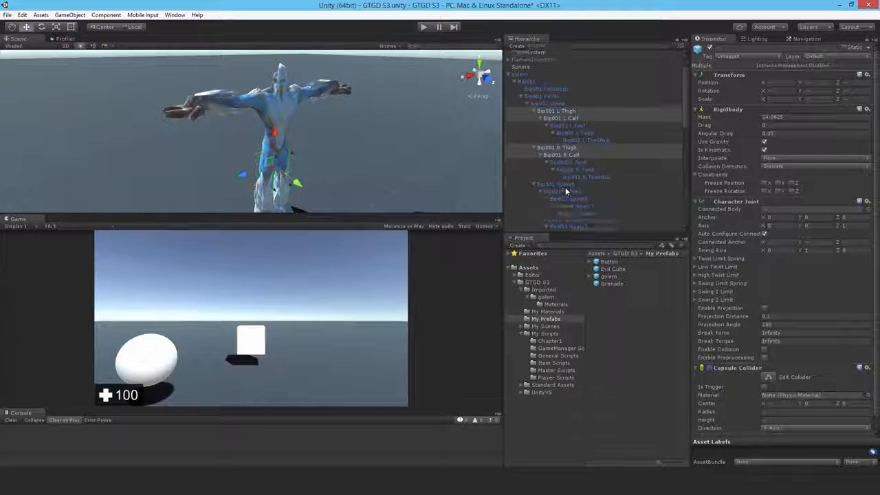
left_click(571, 199)
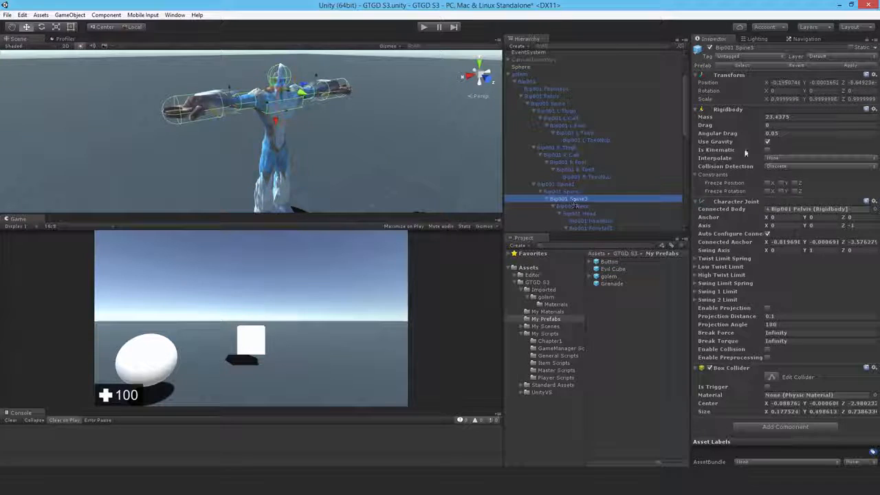
left_click(767, 149)
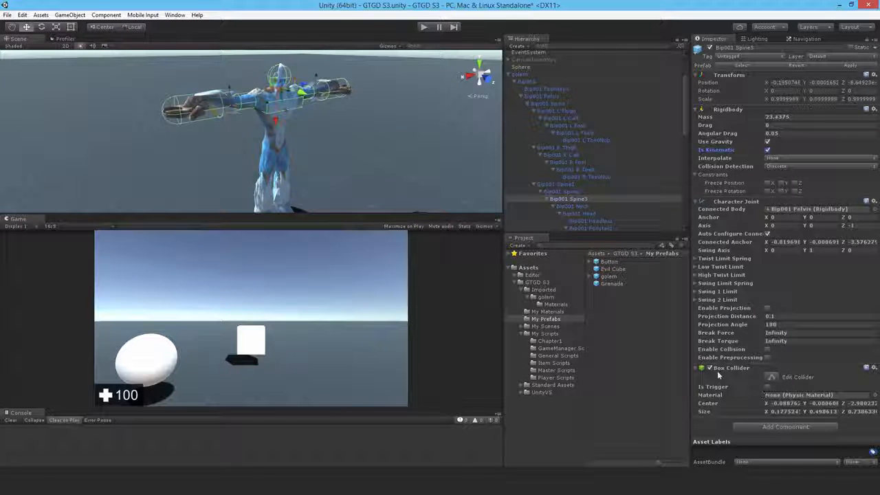
Make the rigidbodies of both upper arms and both forearms kinematic and disable their capsule colliders.
scroll(575, 185, "down", 2)
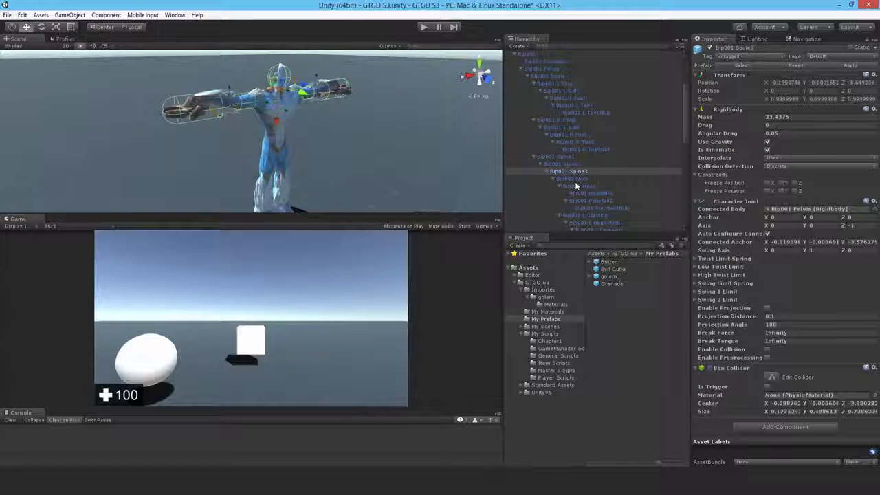
scroll(574, 181, "down", 2)
left_click(598, 195)
left_click(609, 204, "ctrl")
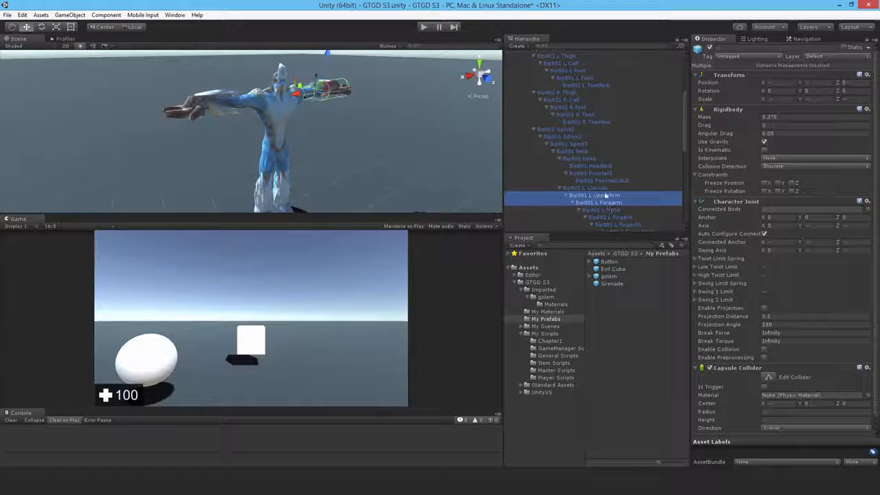
scroll(599, 177, "down", 10)
left_click(606, 197, "ctrl")
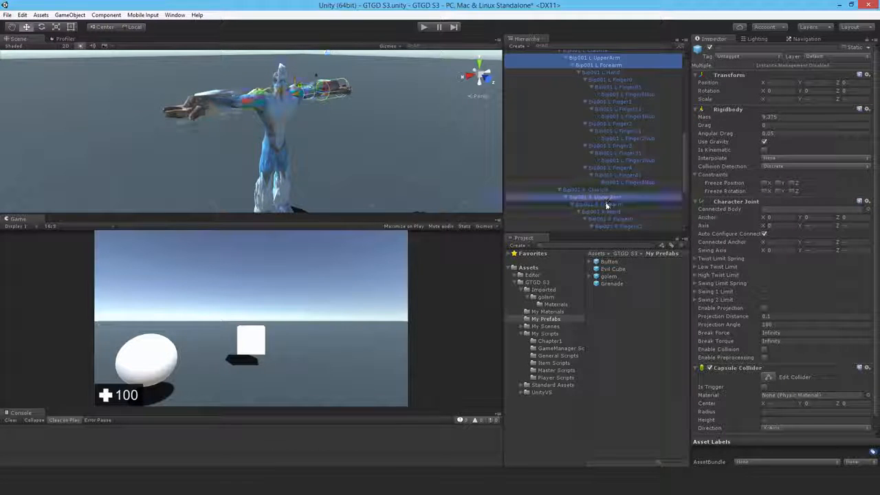
left_click(607, 204, "ctrl")
left_click(764, 150)
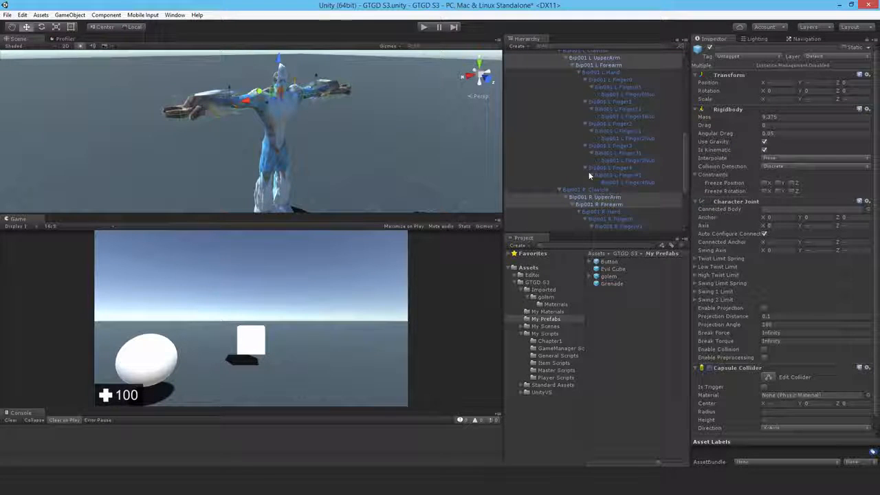
Inspect the rigidbody, character joint and sphere collider on the golem's Bip001 Head bone.
scroll(588, 171, "down", 3)
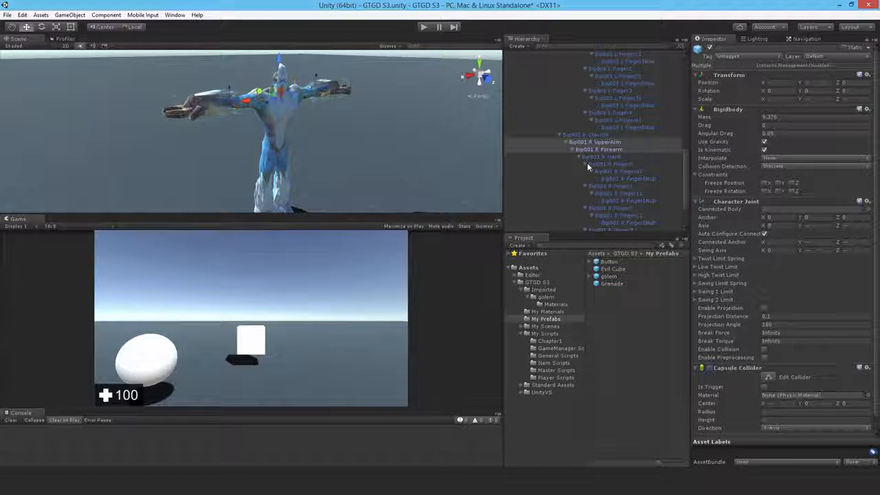
left_click_drag(328, 158, 303, 150, "alt")
scroll(298, 98, "down", 5)
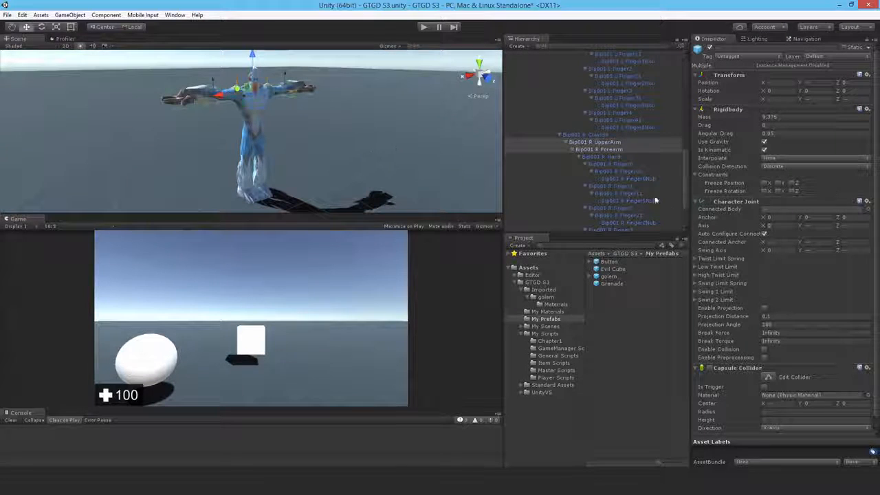
scroll(609, 147, "up", 8)
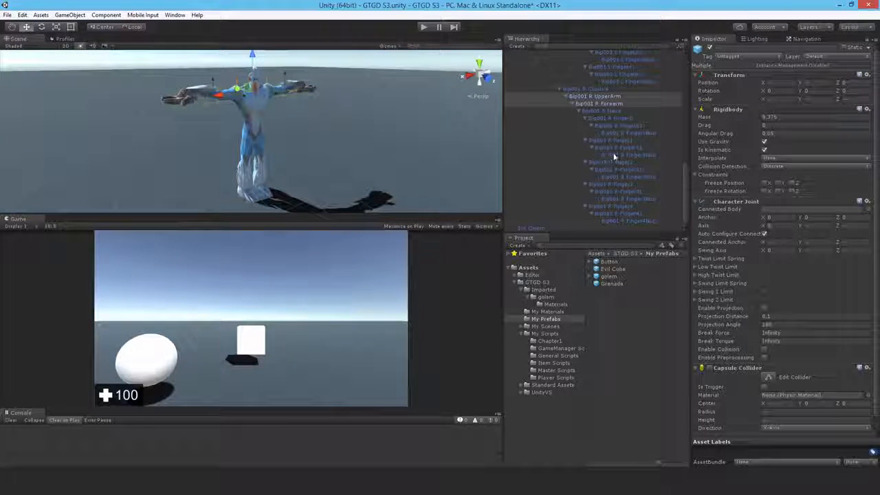
scroll(612, 155, "up", 2)
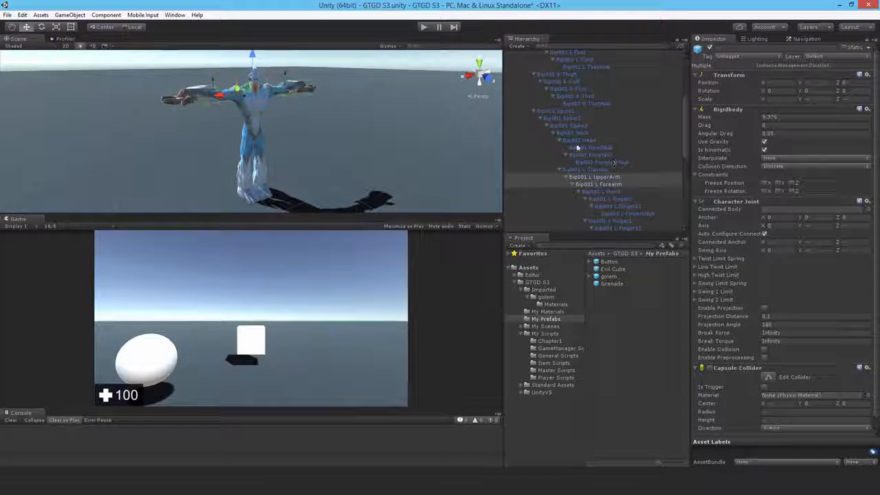
left_click(573, 139)
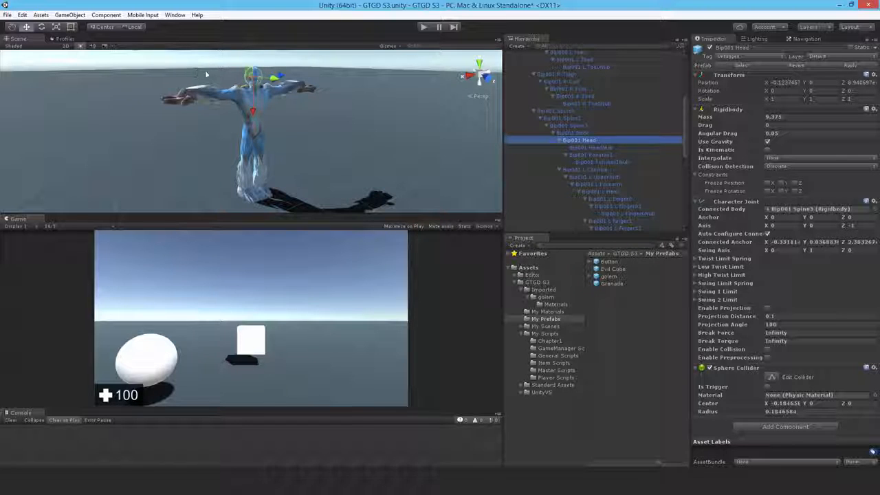
Review the components on the Bip001 Spine3 bone and on the root golem object.
scroll(598, 154, "up", 3)
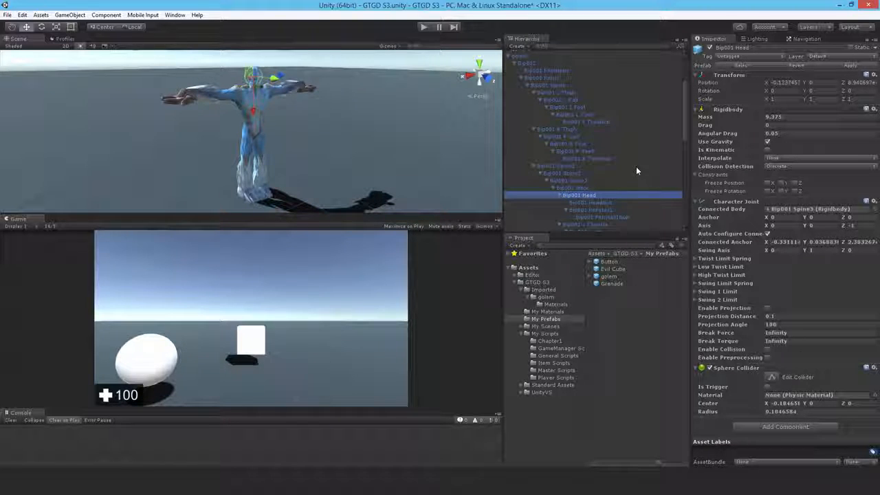
left_click(571, 181)
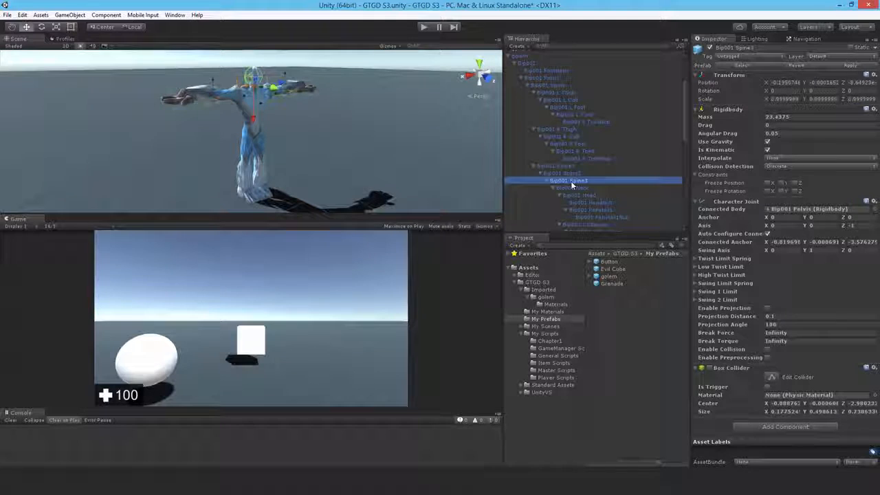
left_click_drag(231, 119, 282, 124, "alt")
scroll(540, 110, "up", 3)
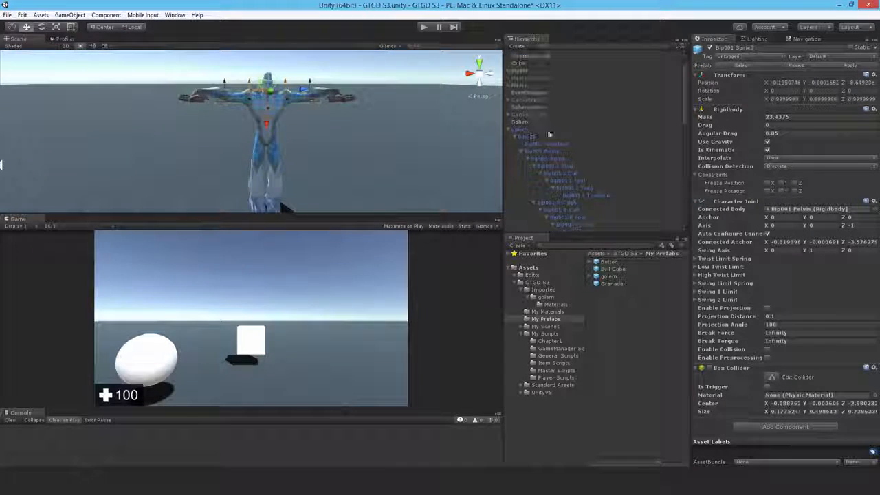
left_click(524, 129)
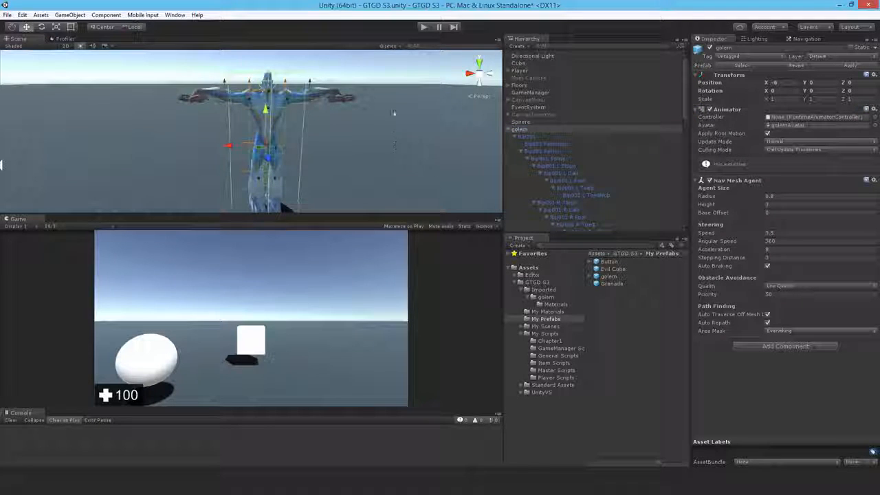
Play-test the scene and throw the blocks at the golem.
left_click(423, 28)
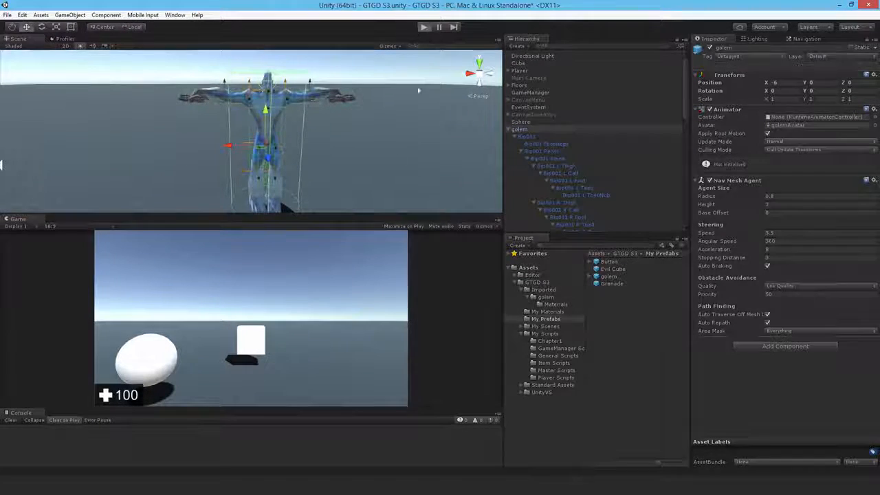
key("Escape")
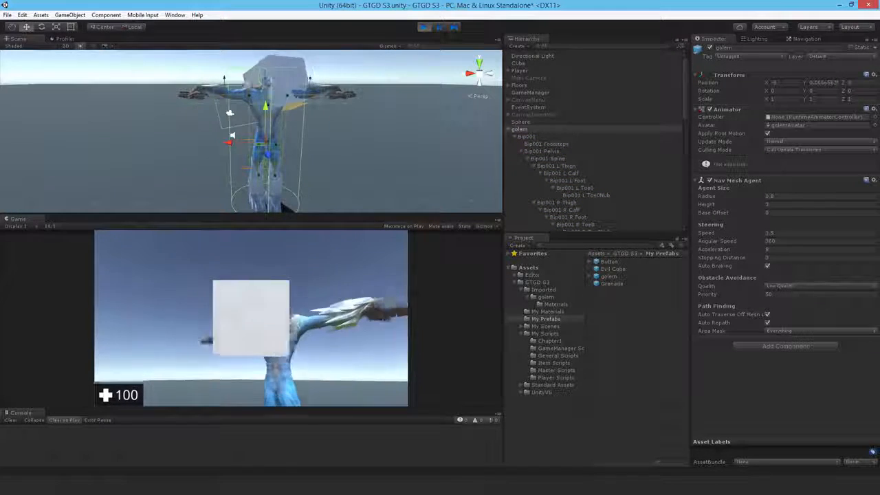
left_click(251, 318)
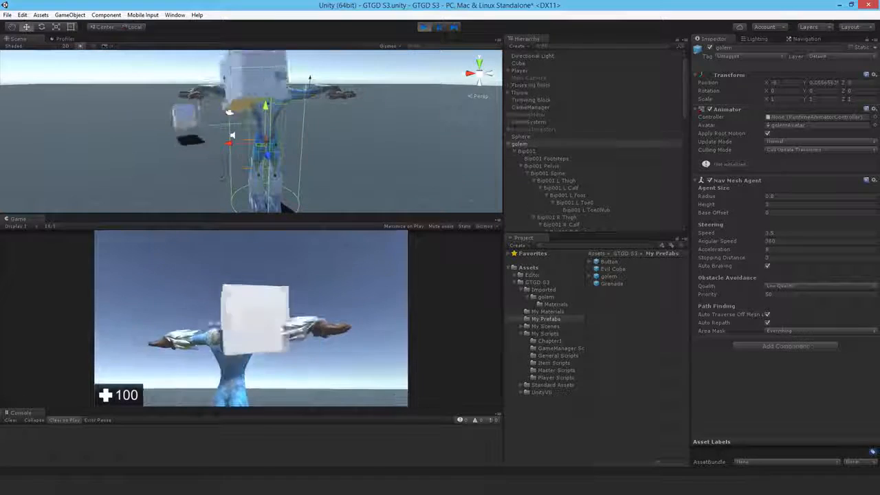
left_click(250, 319)
Walk up to the golem and around it in the game to test whether its body blocks the player.
key("d")
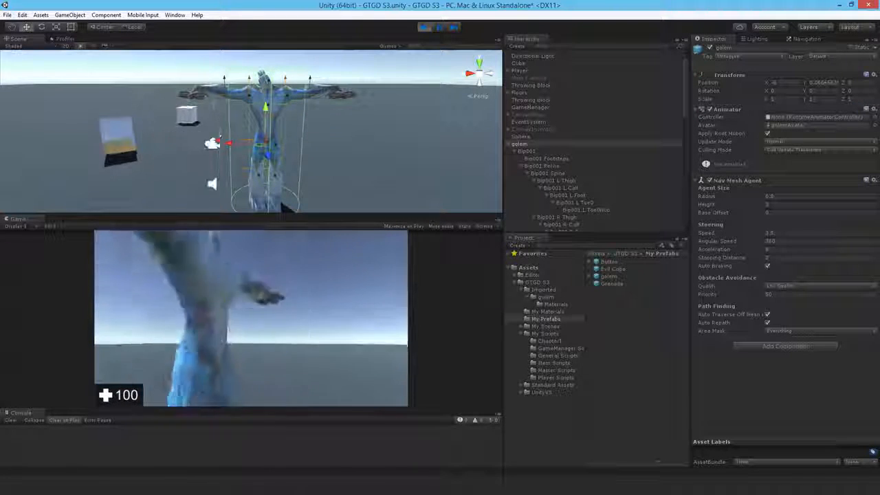
key("s")
key("w")
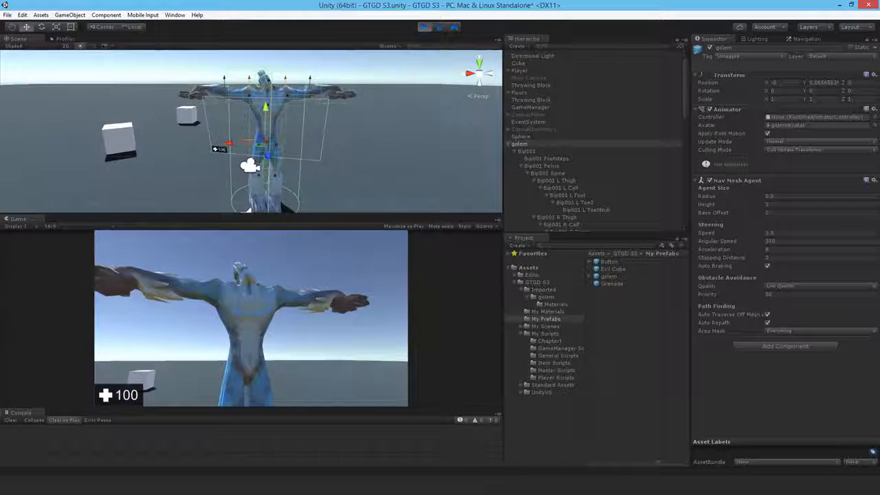
key("s")
key("w")
key("a")
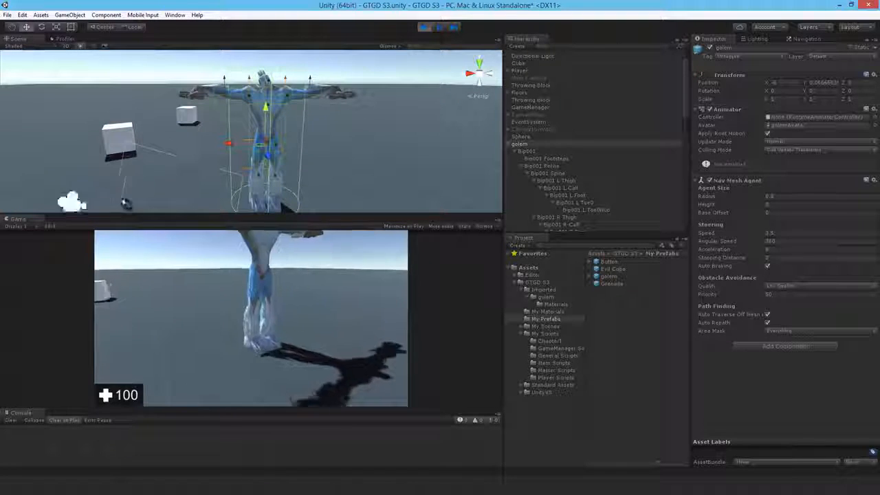
key("a")
key("s")
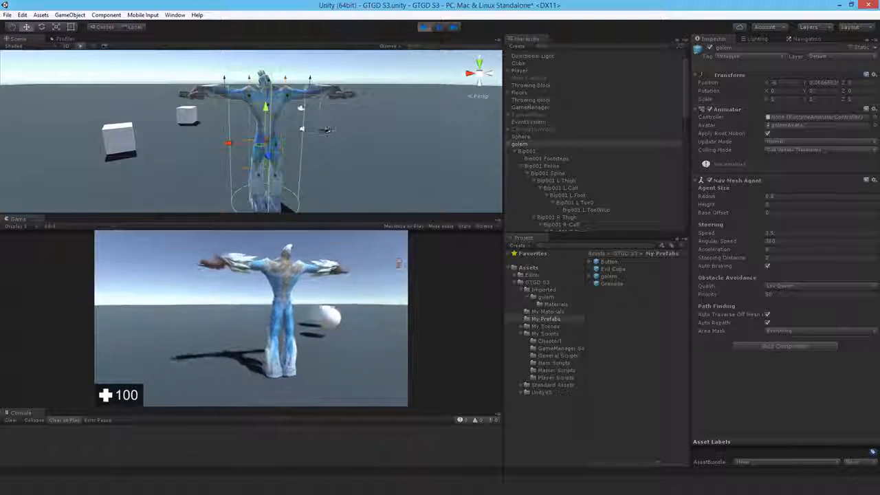